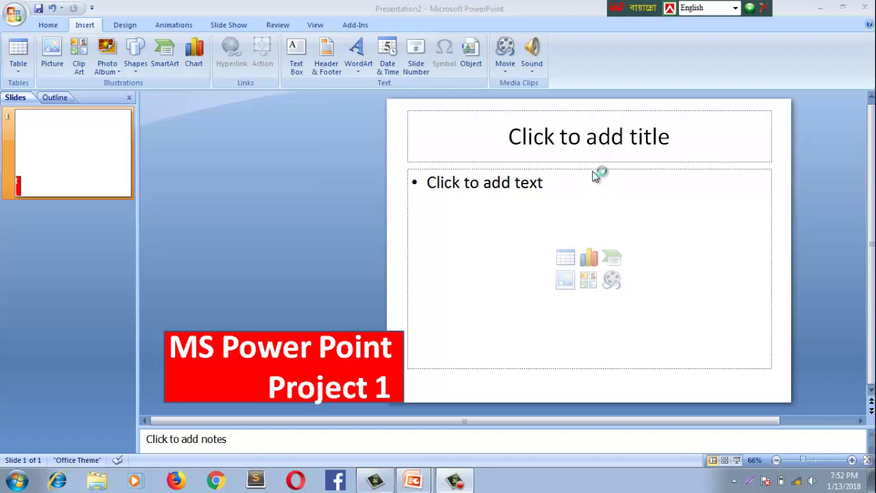
Enter 'Computer Shop' in the title placeholder, correcting the 'Shp' typo
click(663, 138)
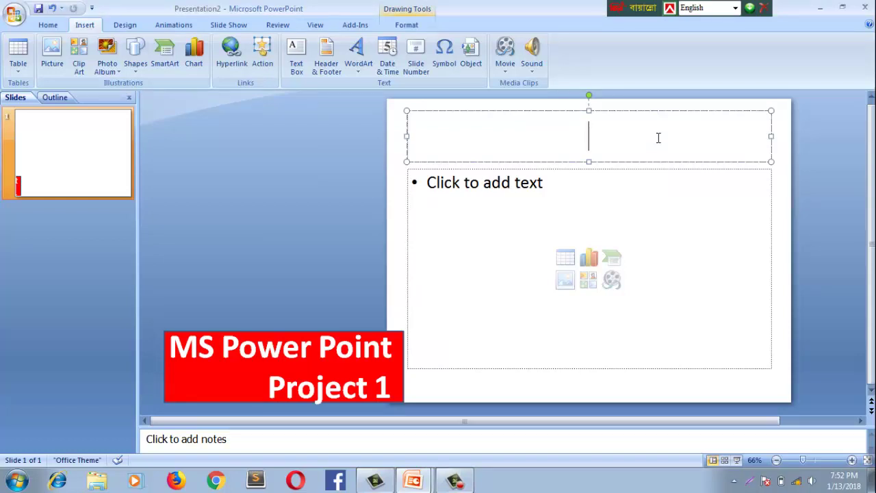
text(C)
text(ompu)
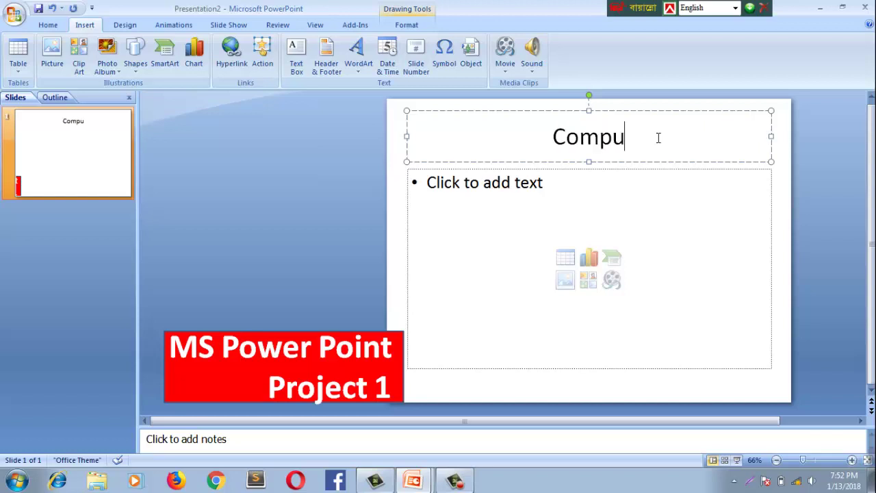
text(ter )
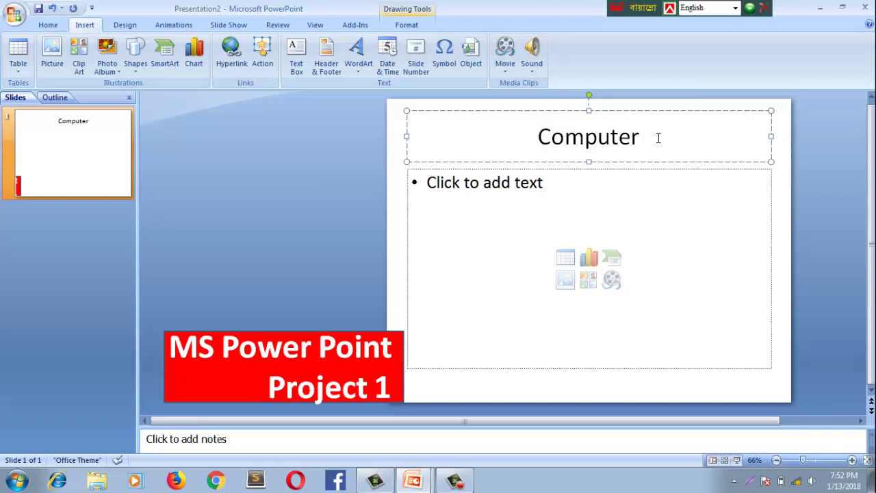
text(Shp)
key(BackSpace)
text(o)
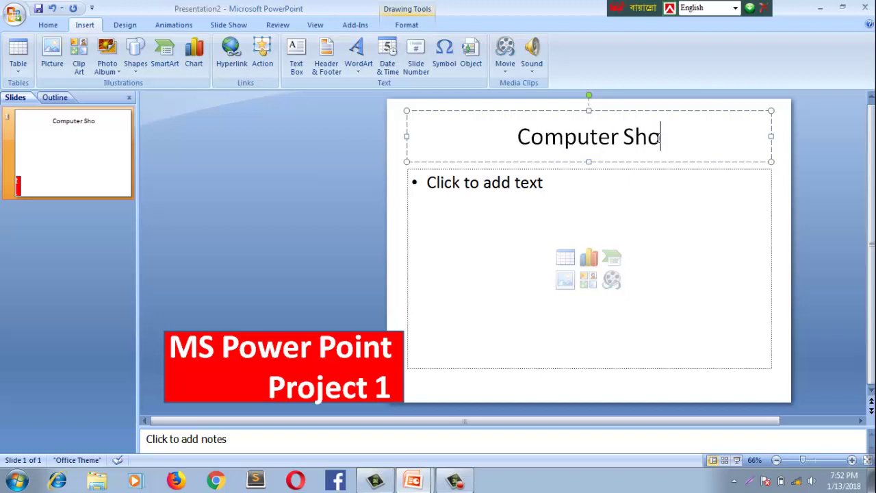
text(p)
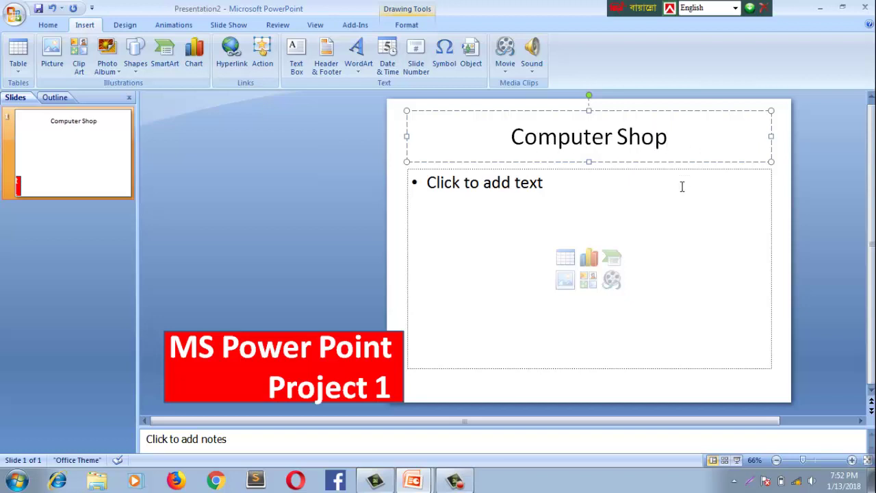
click(611, 192)
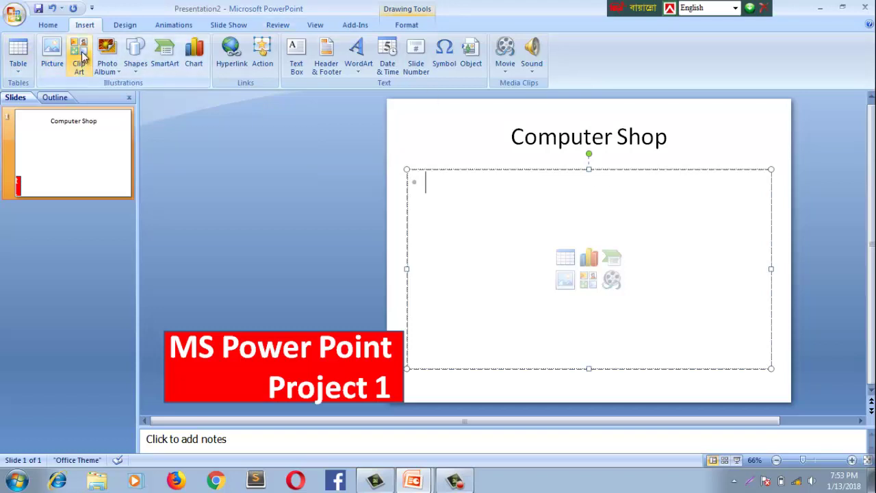
Insert the Chrysanthemum picture from Sample Pictures and dismiss the php-cgi error
click(55, 56)
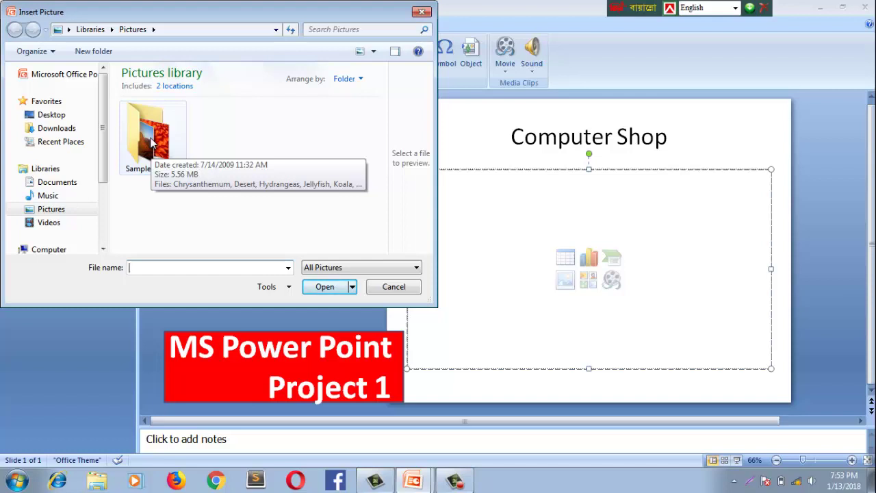
double_click(151, 143)
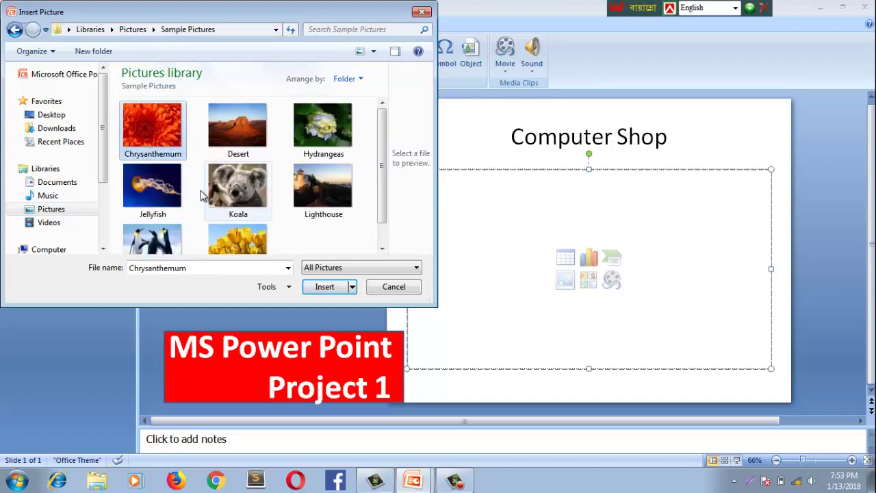
double_click(159, 121)
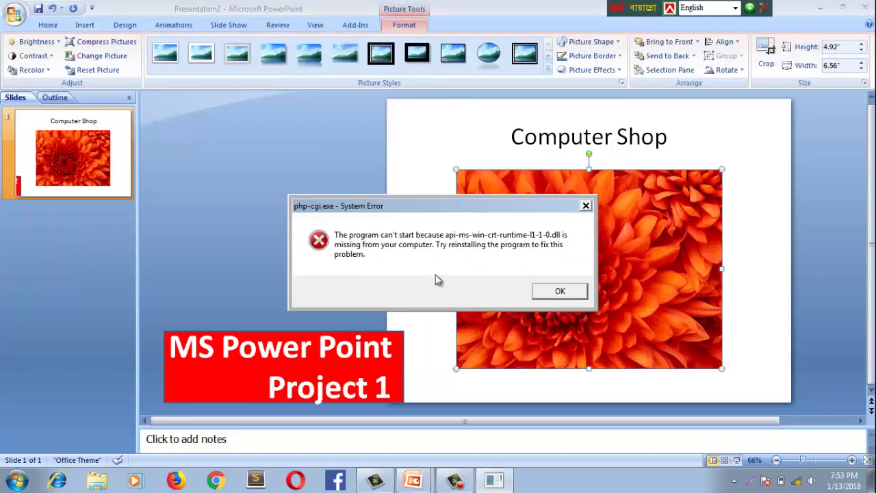
click(553, 294)
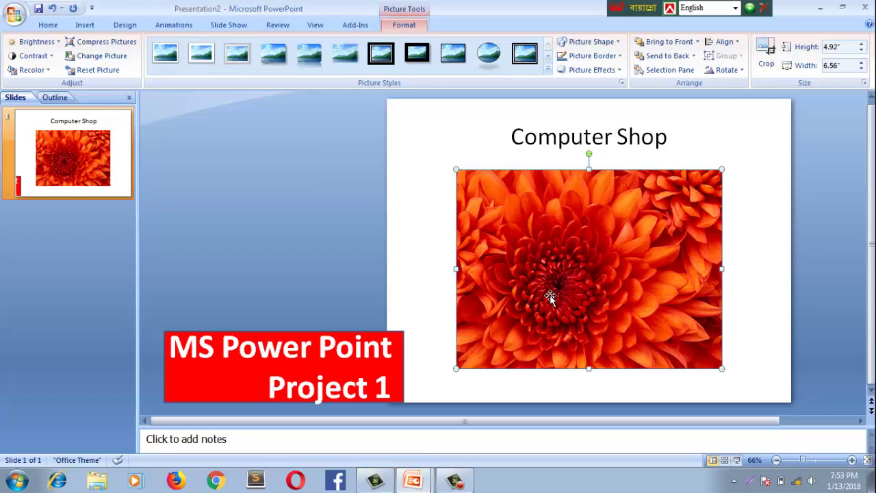
click(87, 26)
click(52, 55)
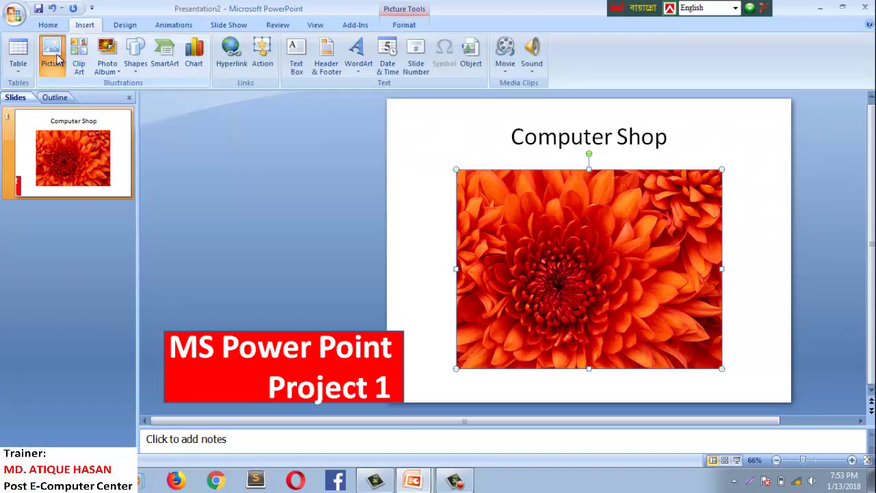
click(248, 194)
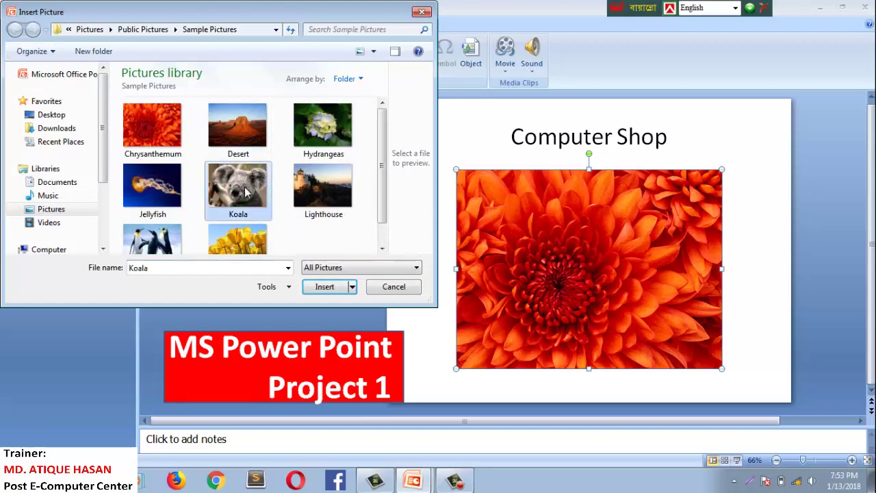
click(339, 288)
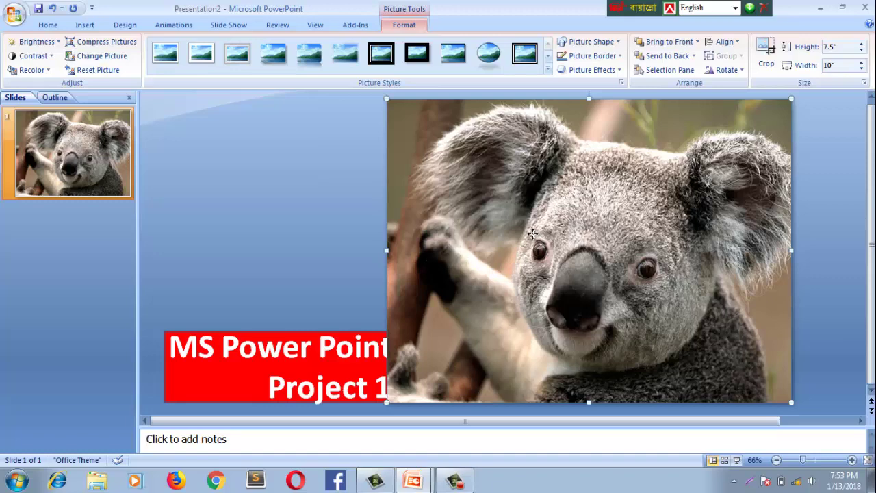
drag(534, 234, 489, 253)
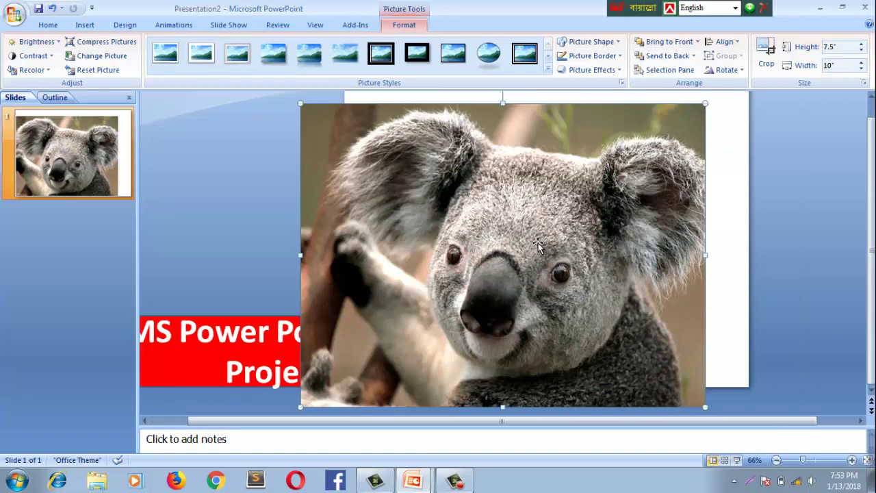
key(Delete)
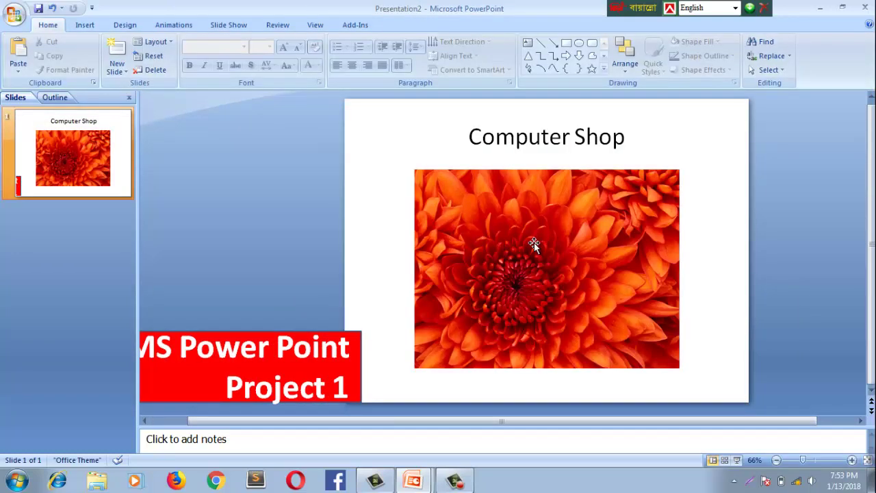
Shrink the flower picture from its corner to 0.92" by 1.22"
click(455, 222)
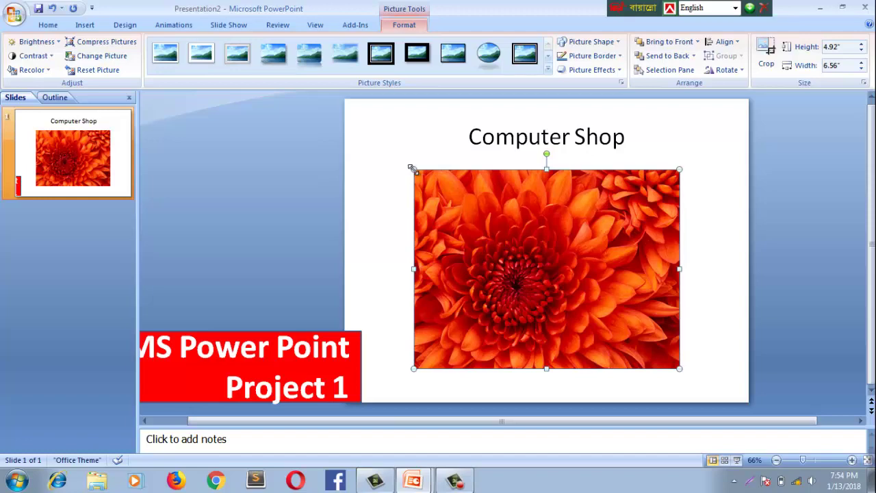
mouse_move(414, 170)
mouse_down()
mouse_move(597, 275)
mouse_move(602, 311)
mouse_move(443, 185)
mouse_move(436, 201)
mouse_up()
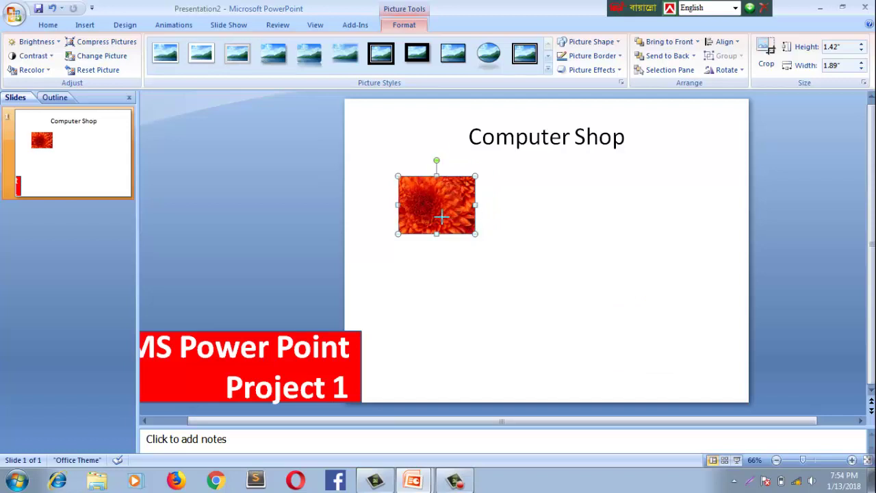
drag(441, 216, 449, 214)
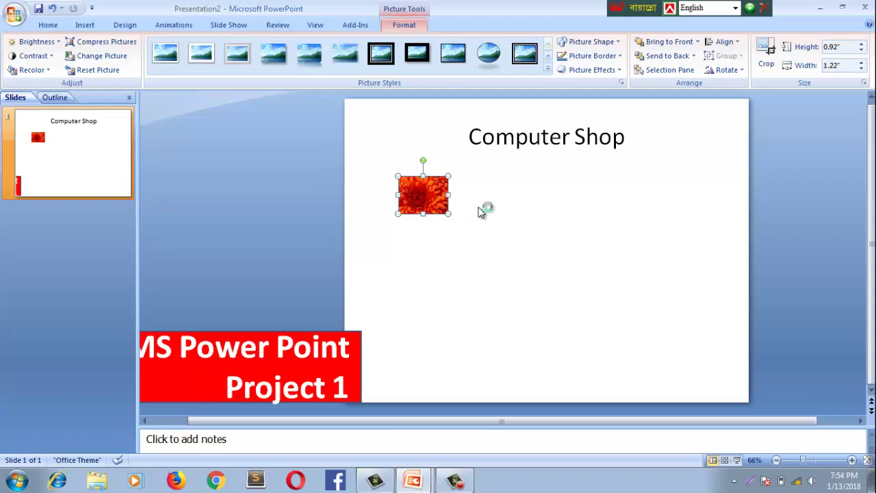
Position the flower thumbnail just below the left part of the title
drag(426, 207, 410, 205)
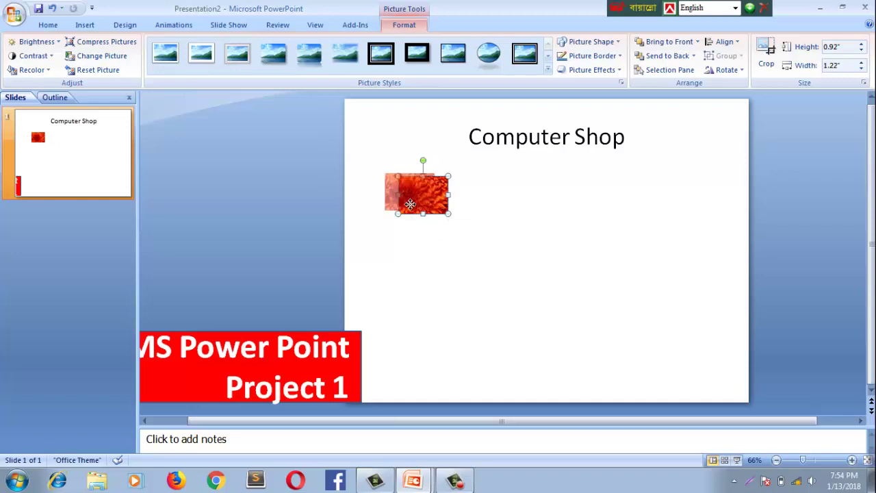
click(479, 239)
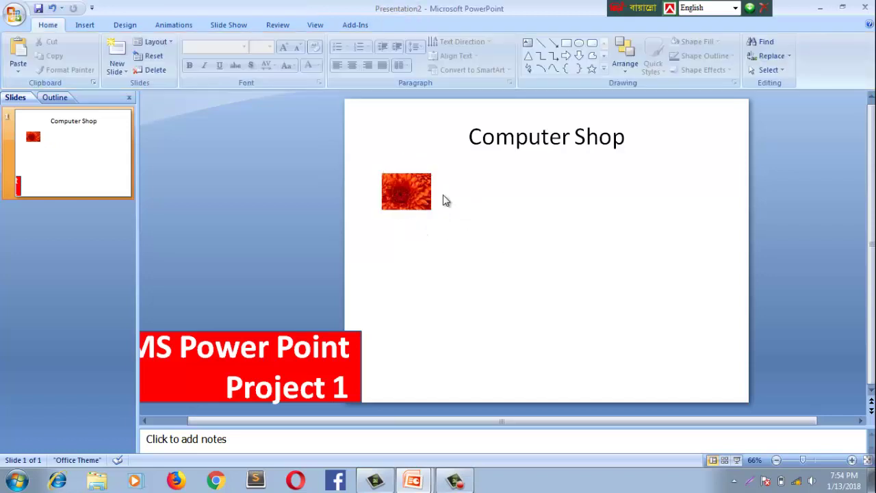
click(423, 193)
drag(417, 186, 430, 206)
click(427, 182)
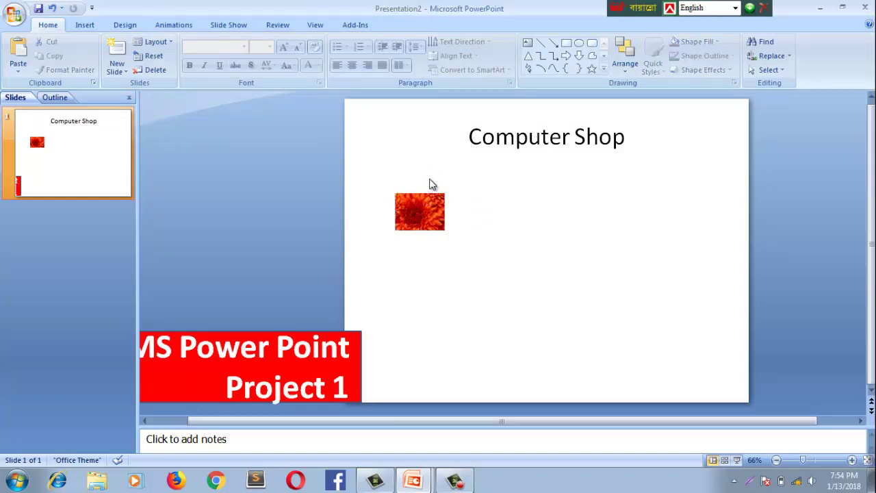
click(435, 211)
drag(434, 211, 435, 201)
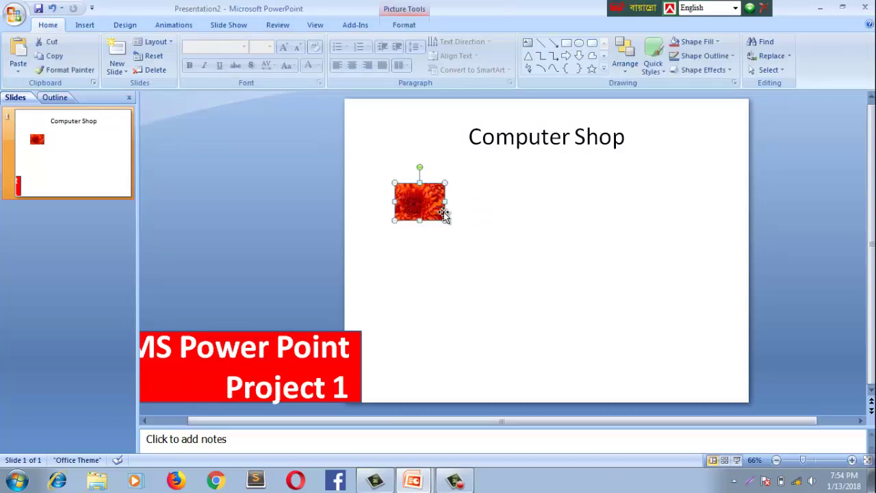
click(445, 235)
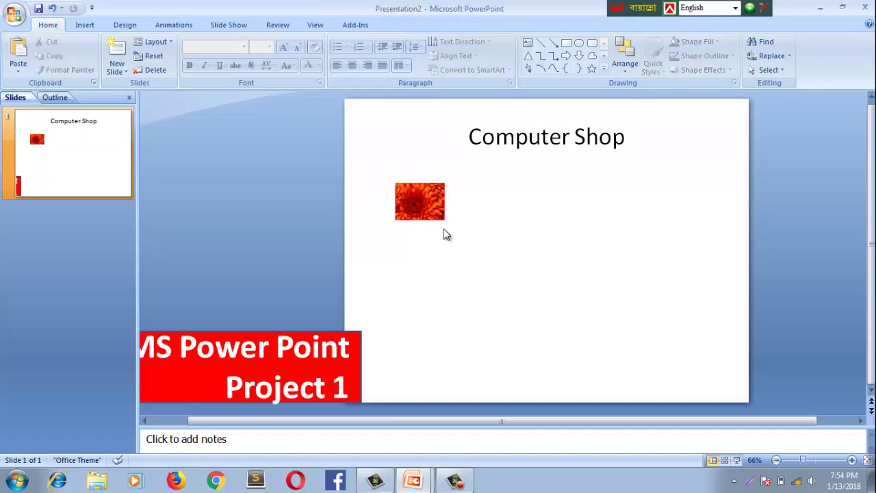
click(434, 214)
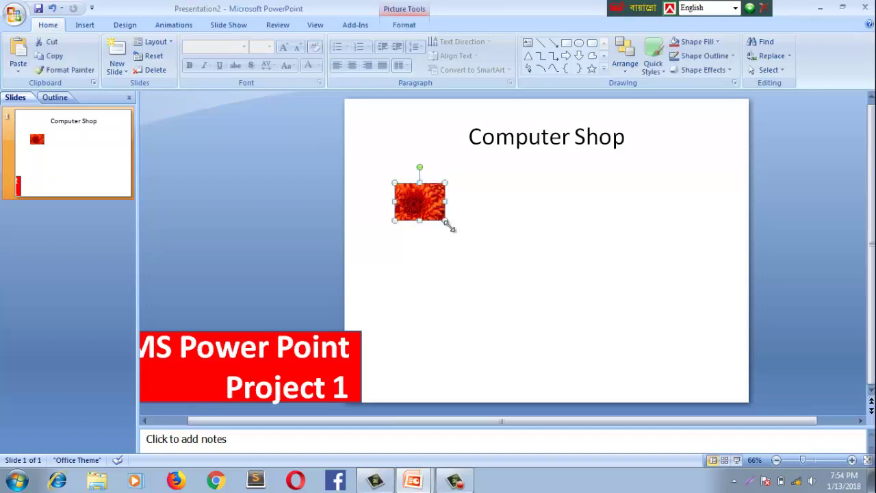
click(407, 238)
Draw a blue rectangle bar directly beneath the flower picture
click(93, 28)
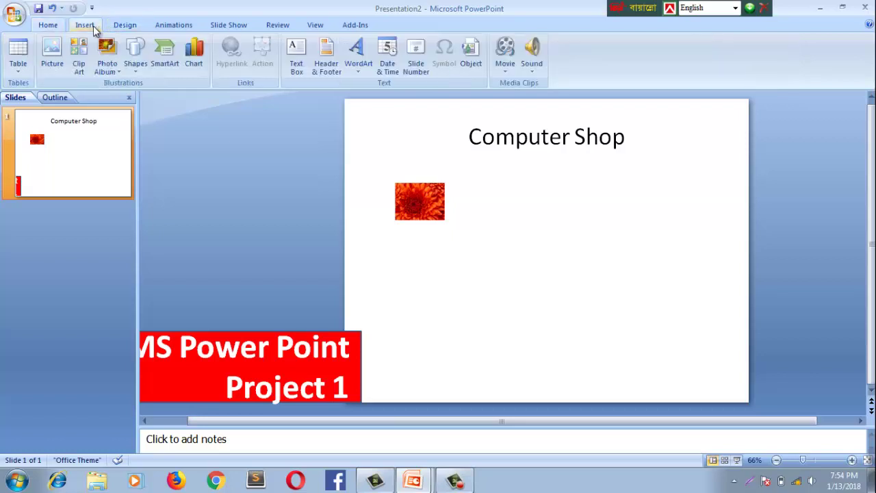
click(135, 55)
click(168, 98)
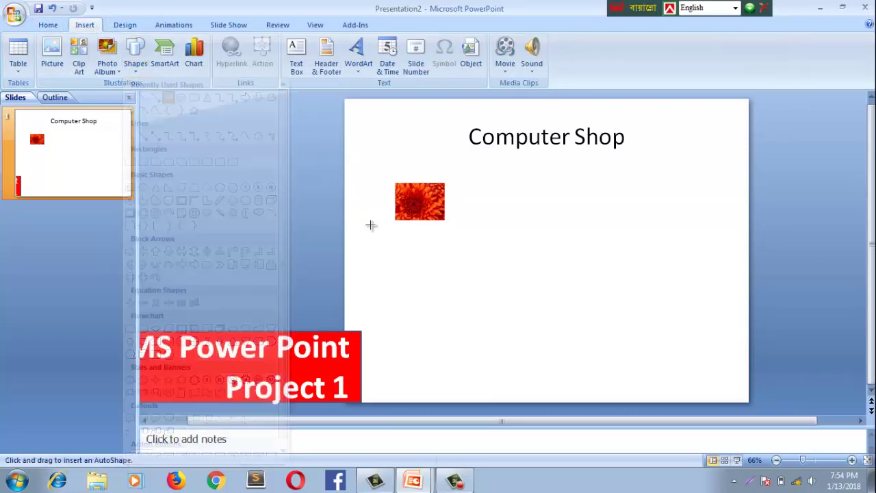
drag(391, 224, 453, 233)
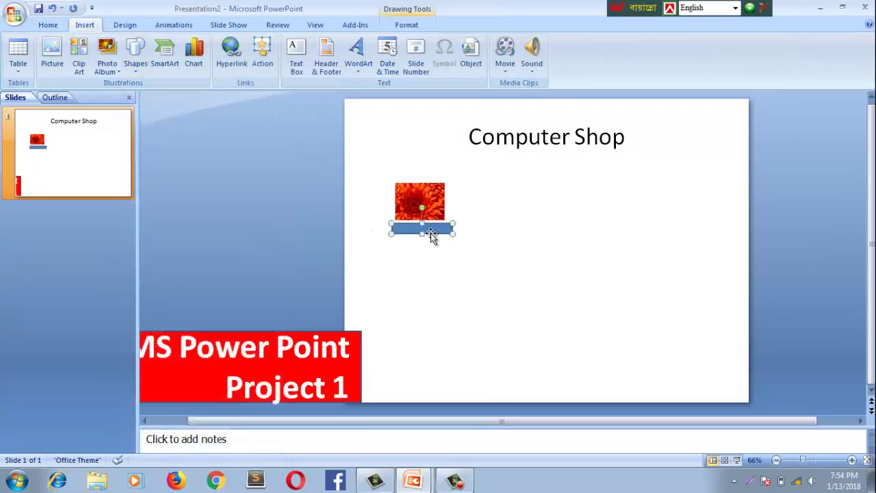
Put the text 'Product 1' in the rectangle bar
right_click(430, 232)
click(468, 283)
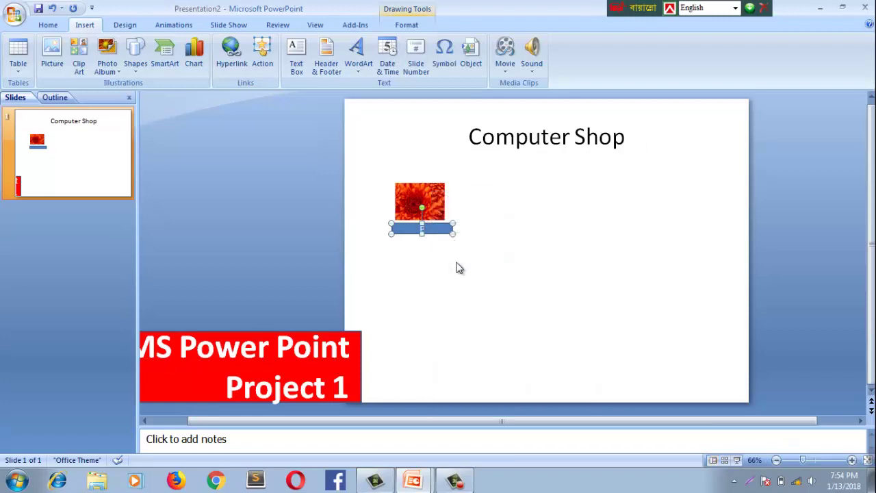
text(Prod)
text(uc)
text(t)
text( 1)
click(528, 309)
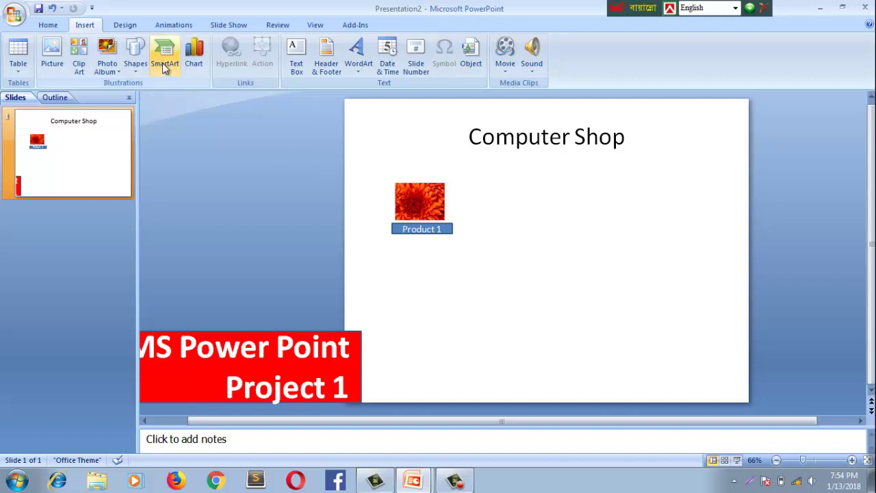
click(136, 56)
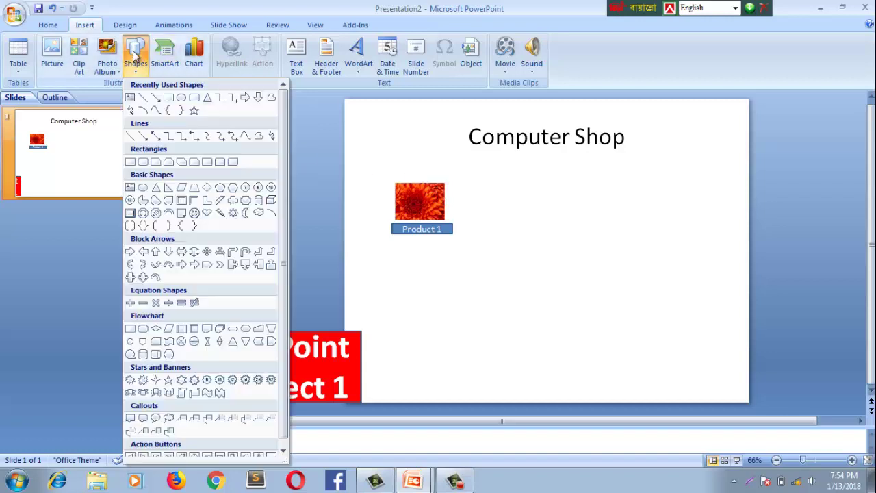
Draw a blue rounded rectangle to the right of the flower picture
click(195, 98)
drag(468, 190, 510, 218)
click(491, 238)
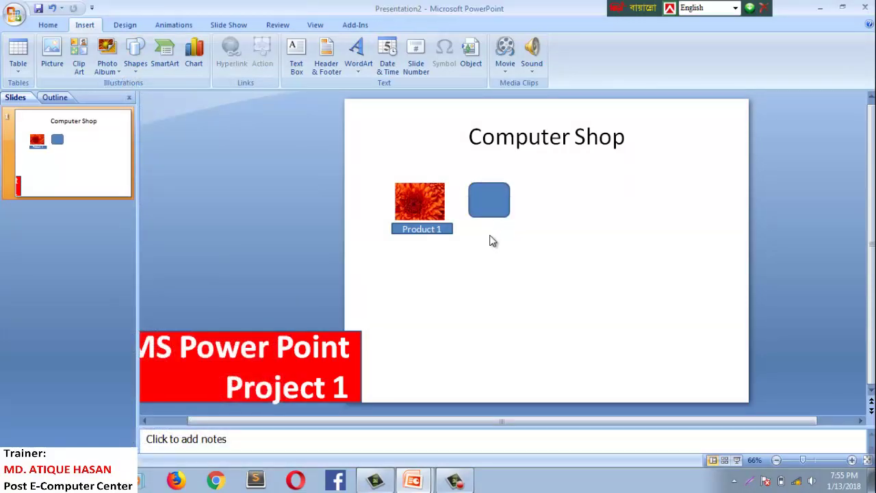
Copy the Product 1 label under the rounded rectangle, change it to 'Product 2', and align it
click(444, 228)
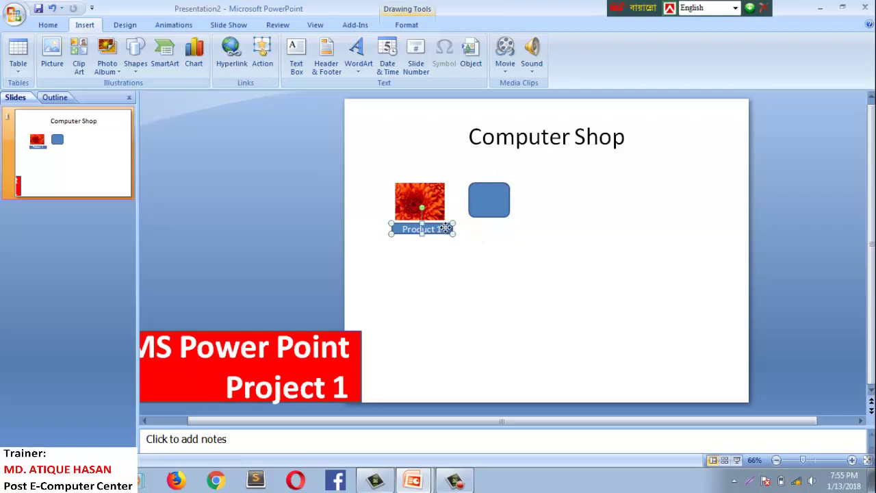
drag(444, 229, 511, 226)
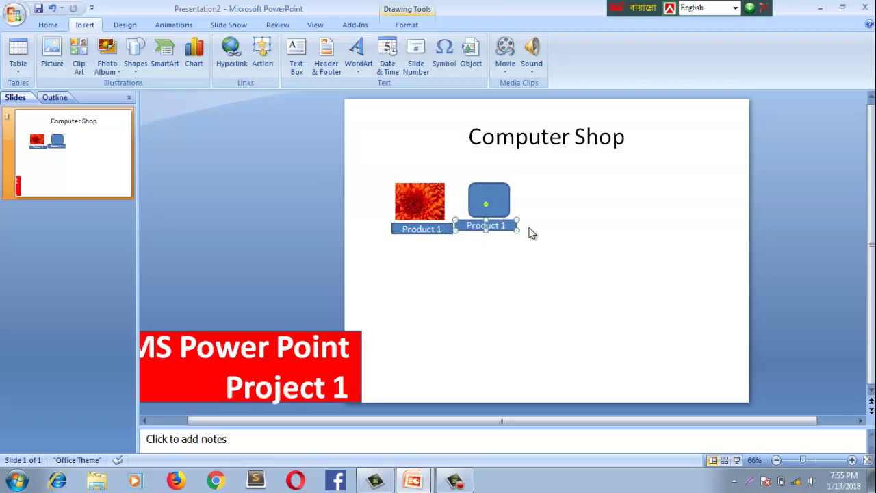
key(BackSpace)
text(2)
click(509, 233)
key(Down)
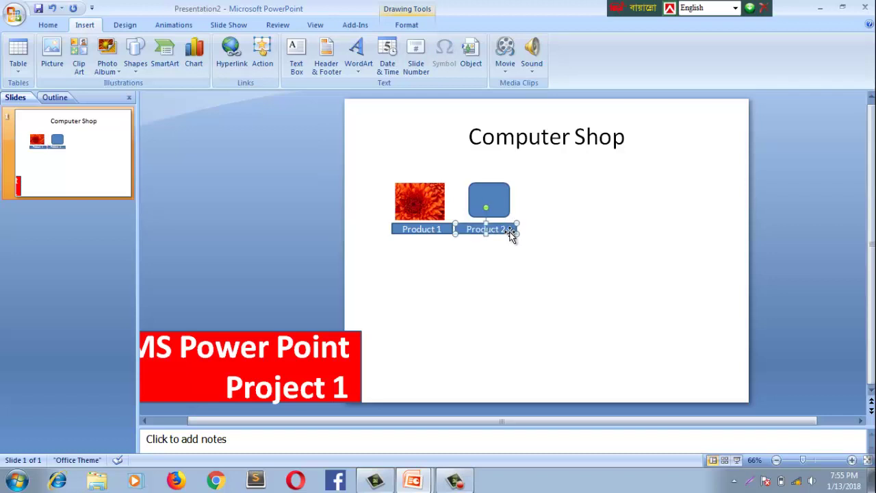
click(551, 289)
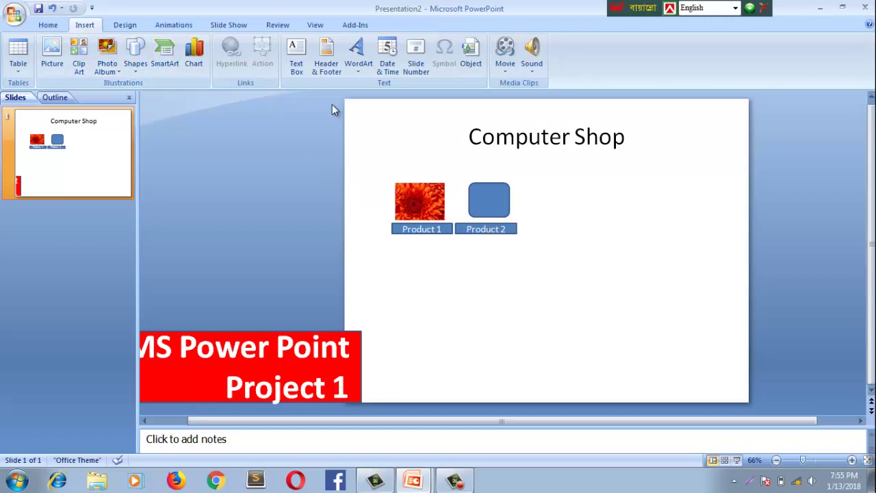
Add a new empty slide after slide 1, cancel the media clip prompt, and return to slide 1
right_click(100, 150)
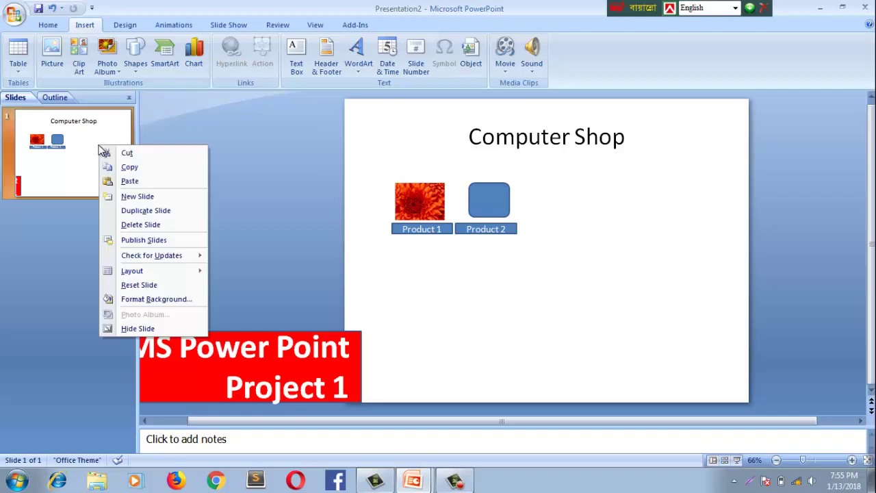
mouse_move(151, 273)
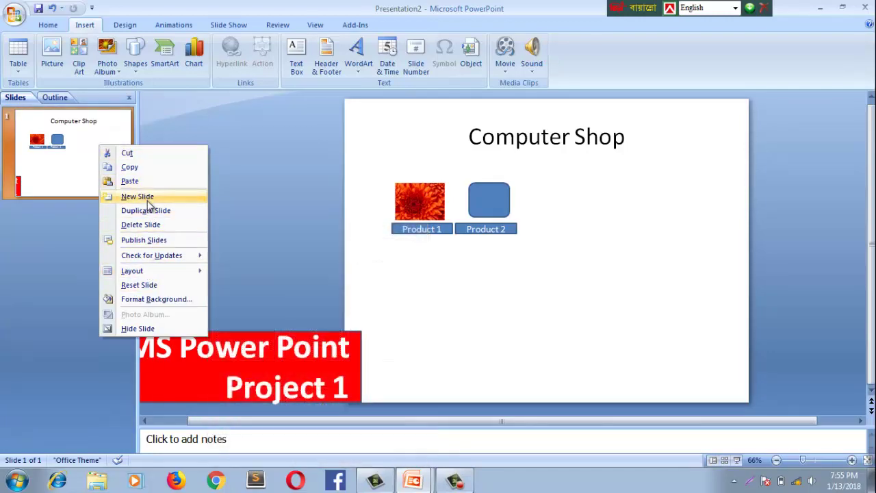
click(147, 199)
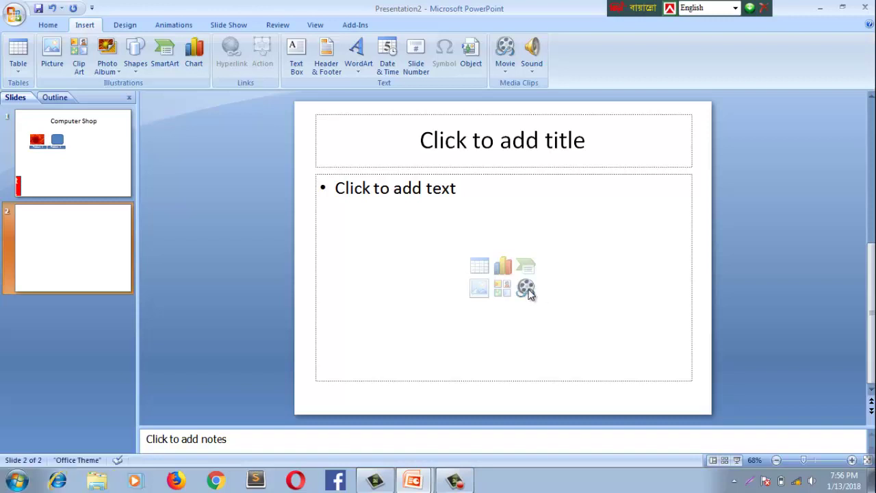
click(525, 289)
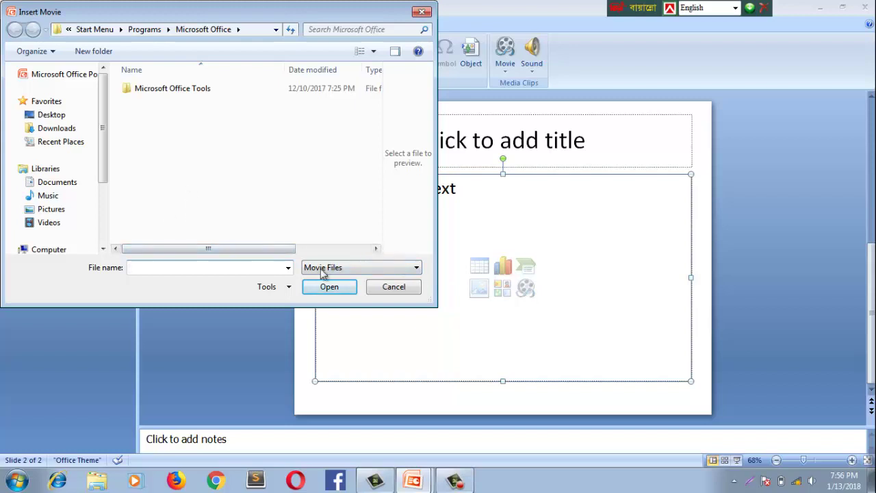
click(383, 288)
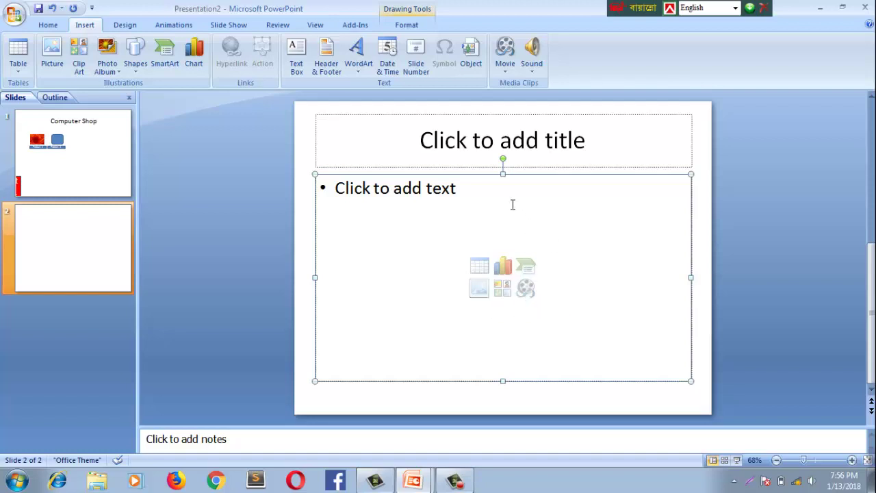
click(103, 142)
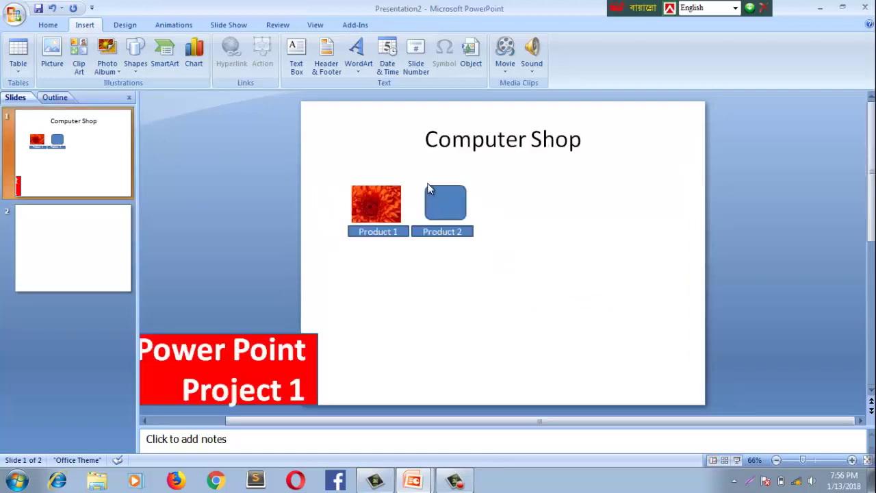
Select the Computer Shop slide and open the Insert Picture dialog, then close it
click(409, 309)
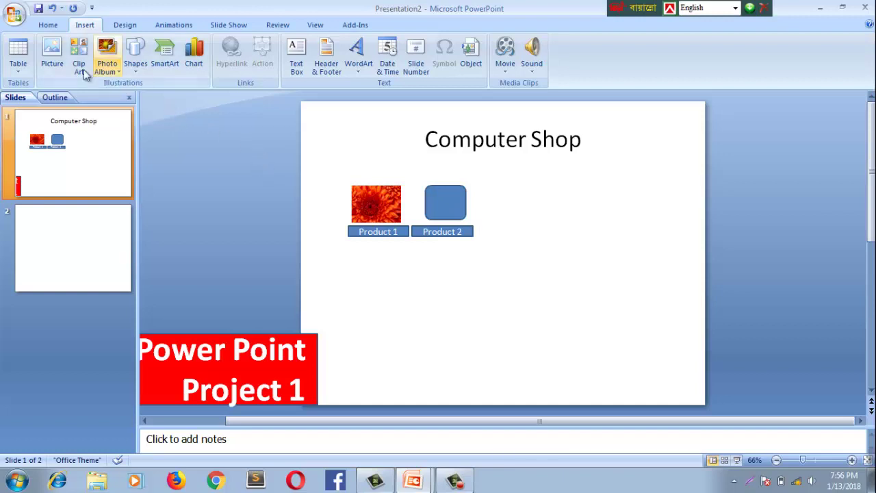
click(48, 60)
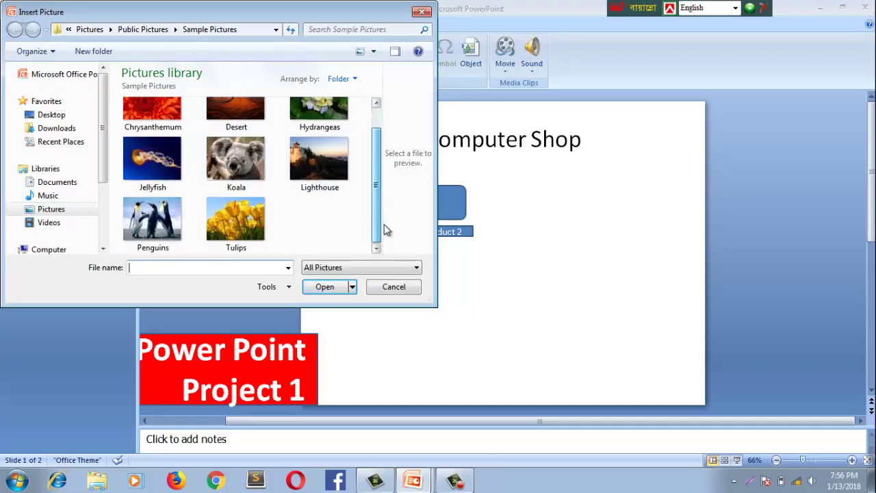
drag(375, 198, 387, 171)
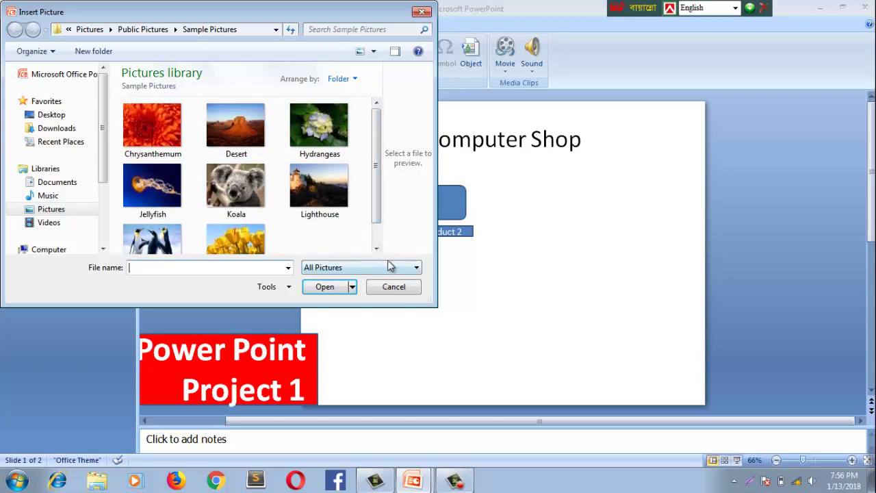
click(422, 12)
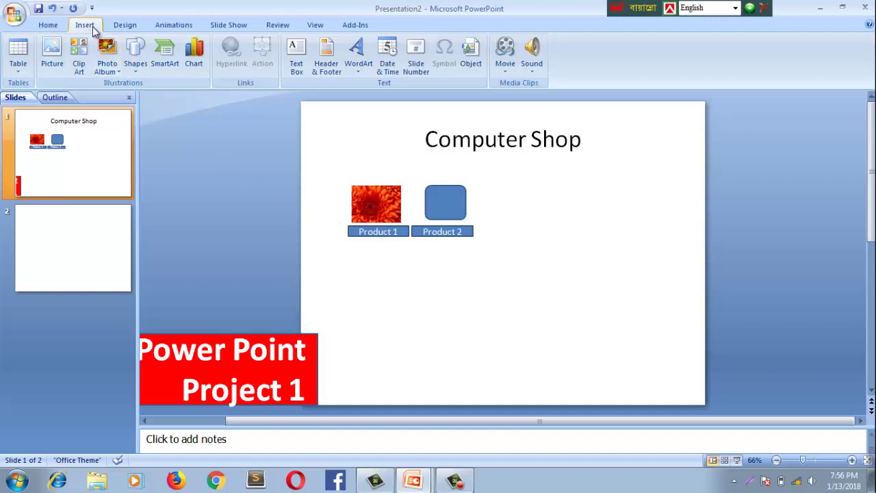
Insert the 'basic design' picture from the Desktop onto the slide
click(53, 53)
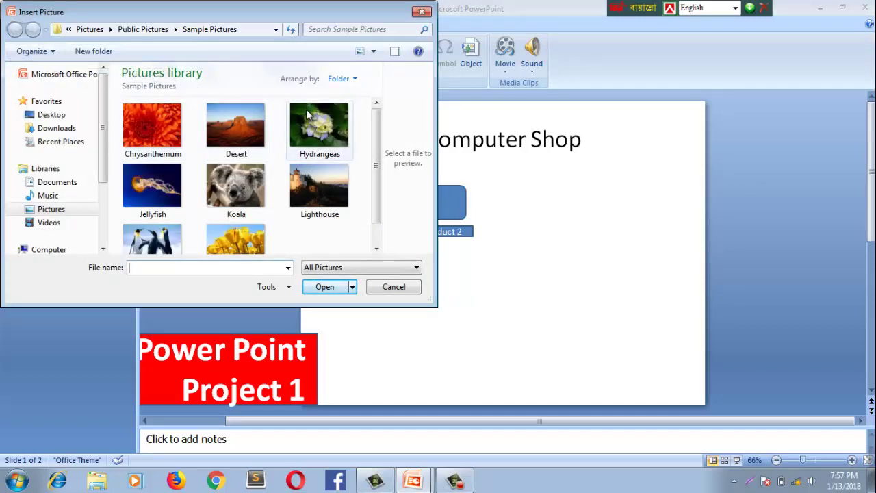
click(55, 118)
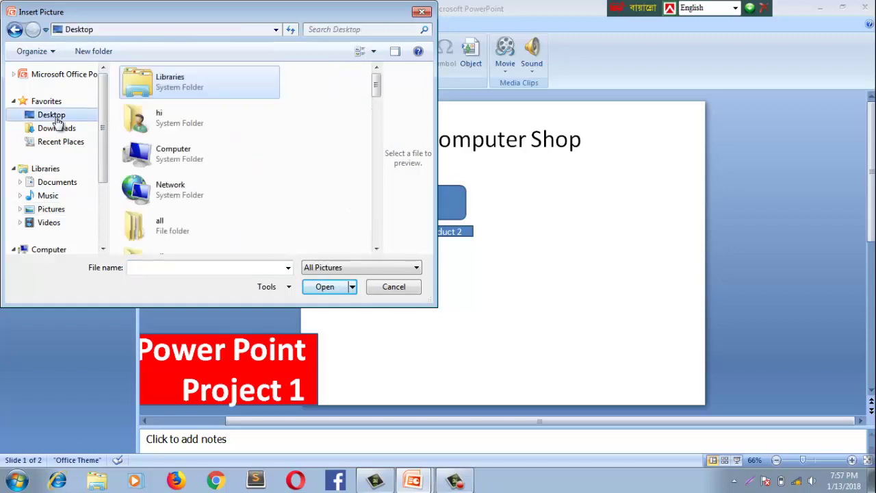
drag(375, 93, 375, 180)
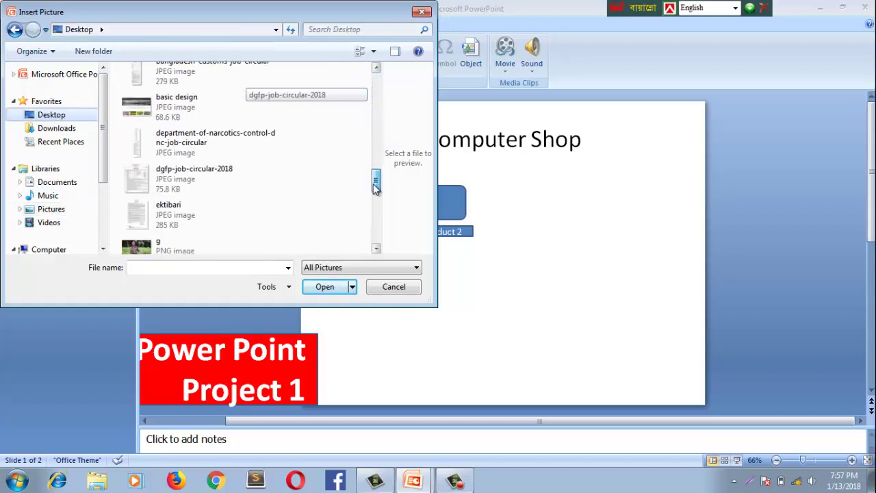
click(198, 107)
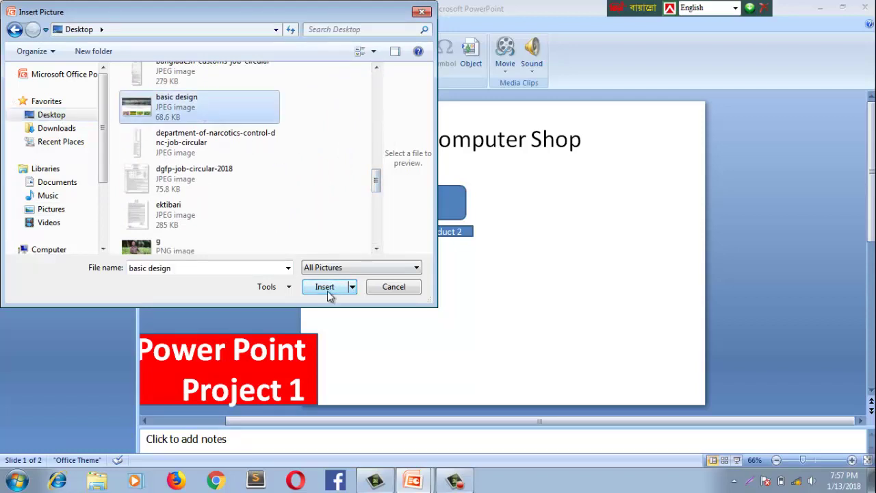
double_click(192, 114)
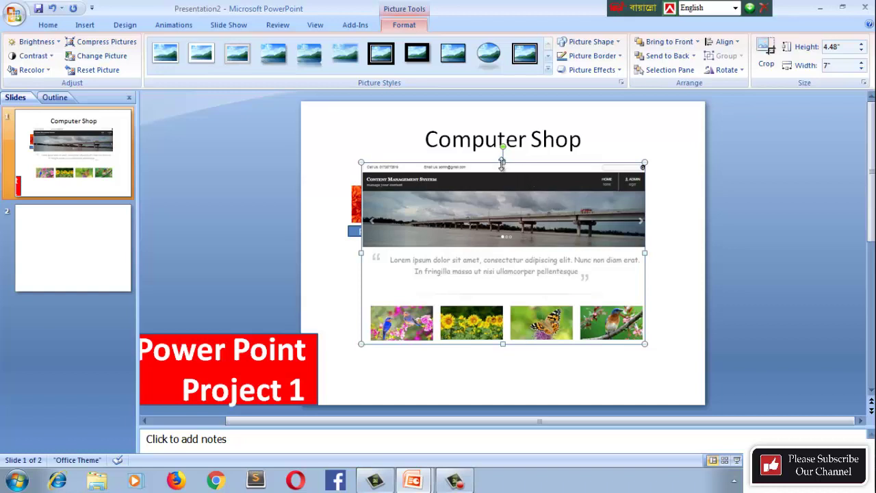
Drag the basic design picture below the Product labels and close the stopped-working message
drag(500, 181, 496, 255)
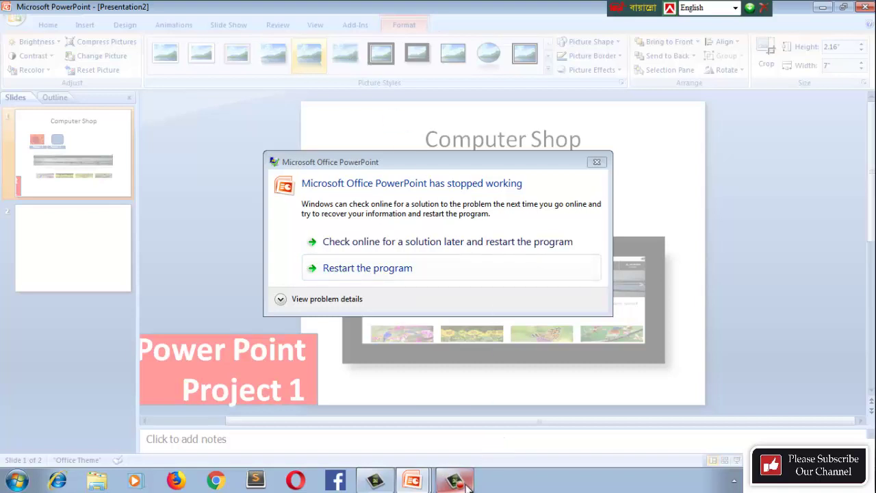
mouse_move(464, 483)
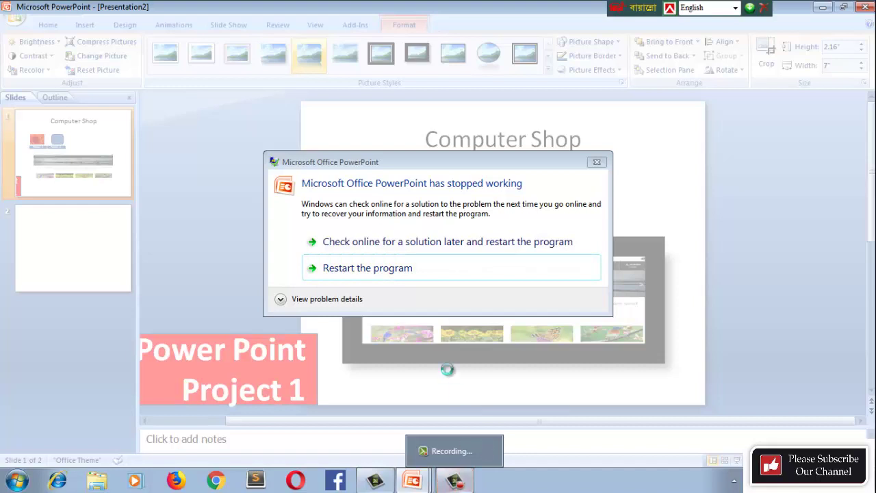
click(598, 162)
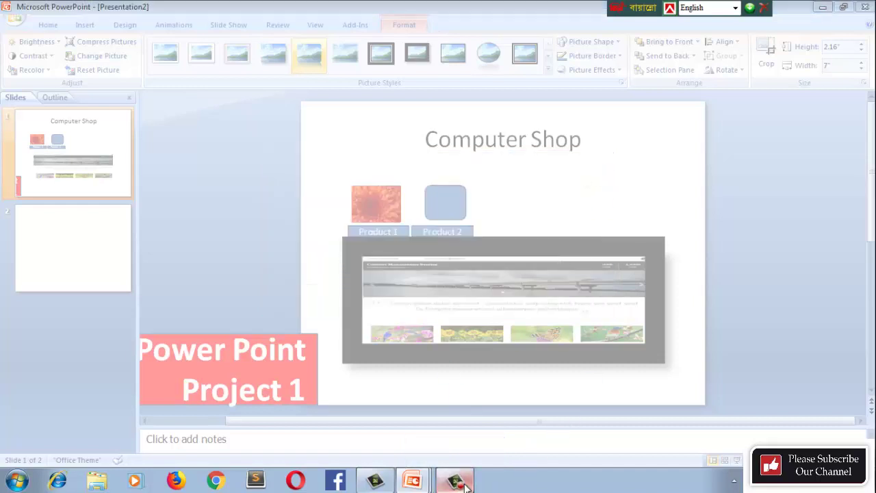